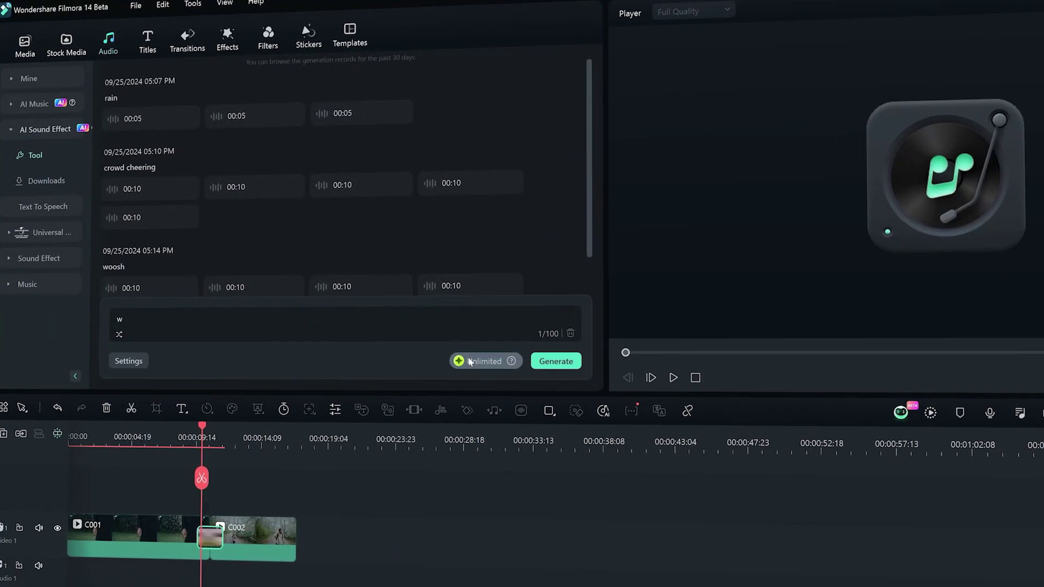
Generate sound effects from the prompt 'whoosh' and preview the first result.
type("whoosh")
left_click(570, 362)
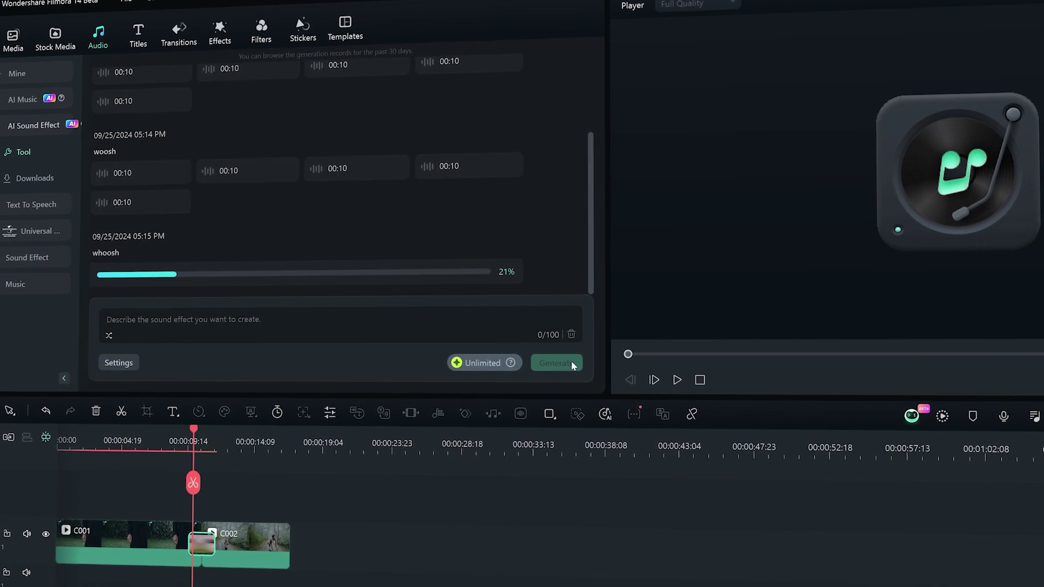
left_click(100, 243)
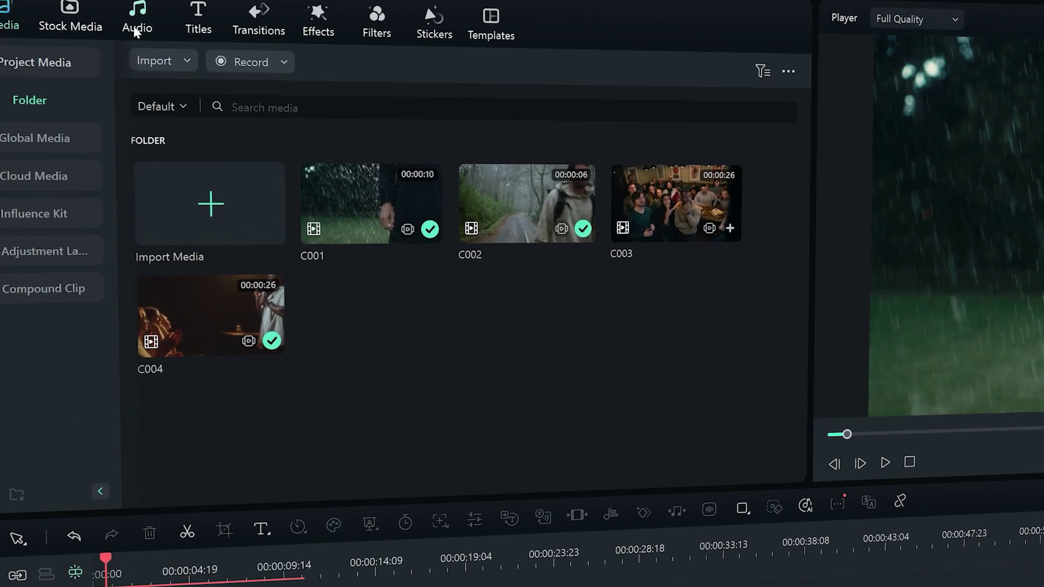
Generate 'rain' AI sound effects, put one on the audio track under C001, and play it.
left_click(94, 42)
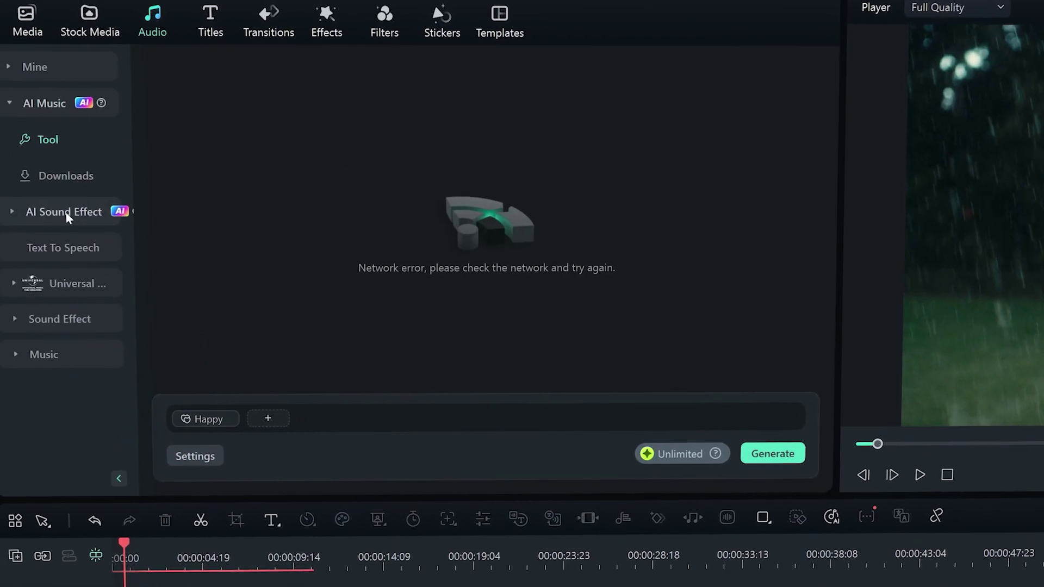
left_click(71, 216)
type("ra")
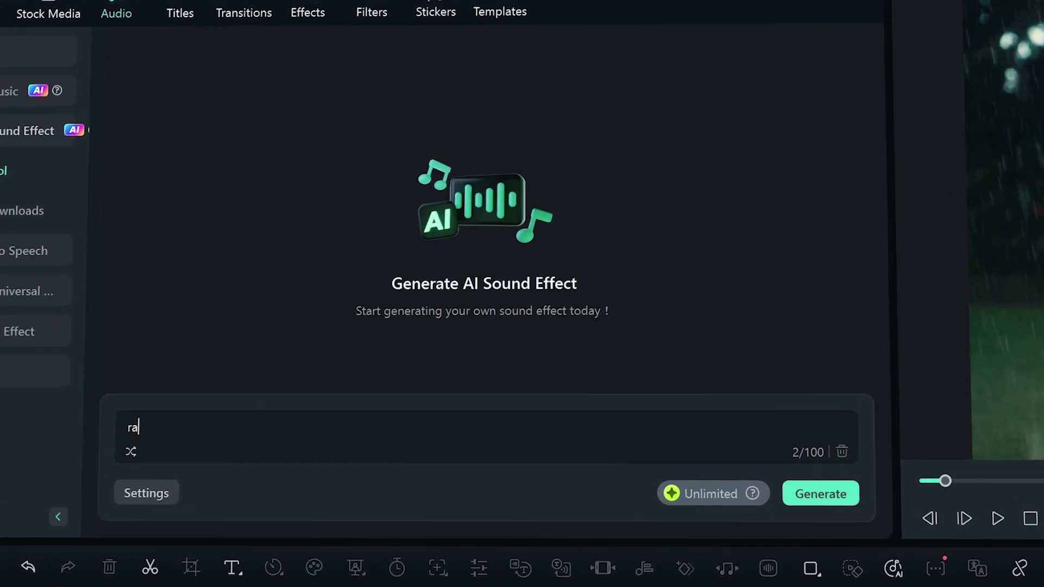
type("in")
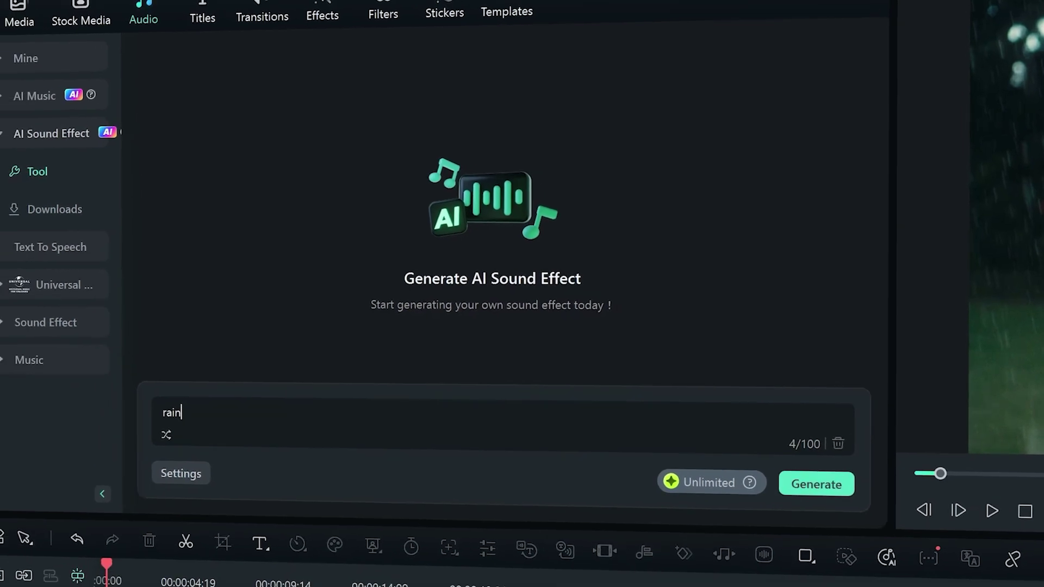
key("Return")
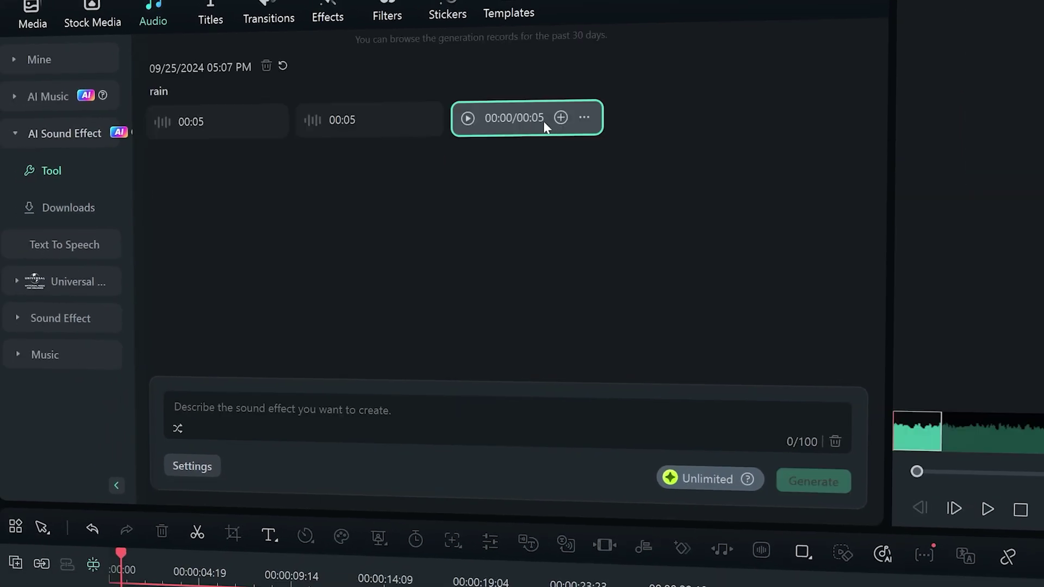
left_click(539, 119)
key("space")
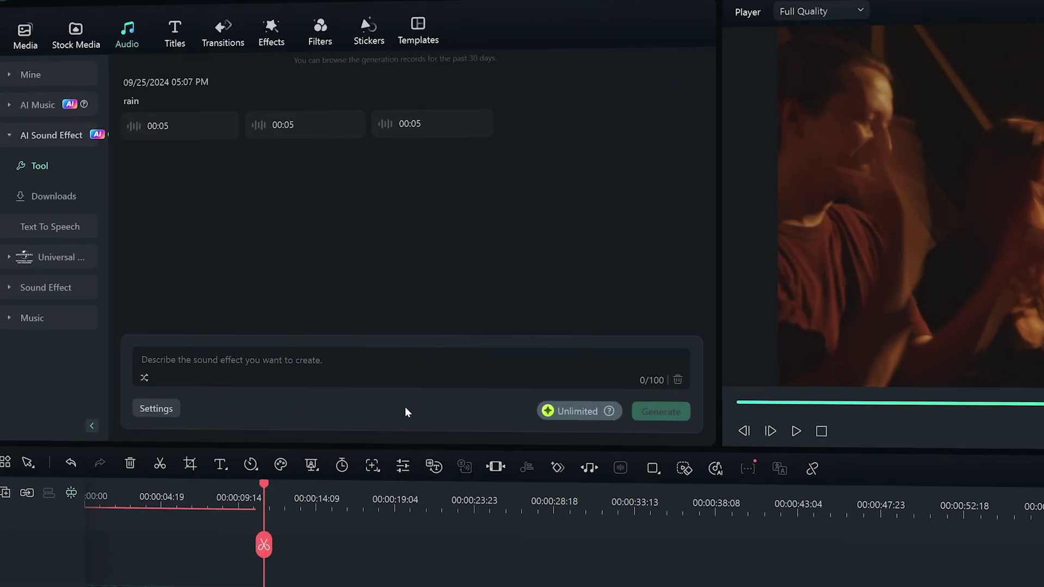
Generate five 10-second 'crowd cheering' sound effects and play back the timeline.
type("crowd cheering")
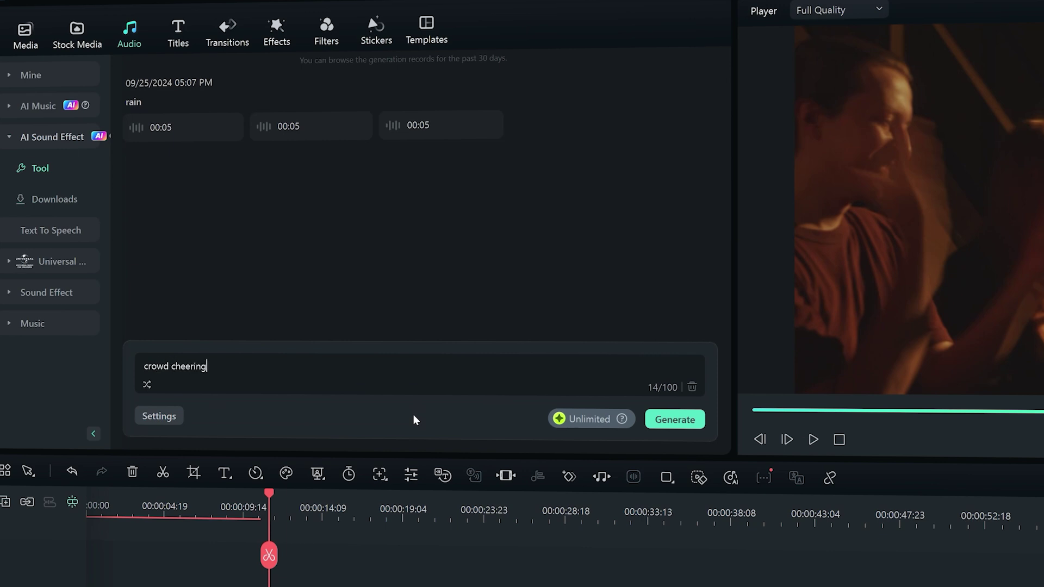
left_click(177, 414)
mouse_move(181, 322)
left_mouse_down()
mouse_move(224, 321)
mouse_move(198, 321)
left_mouse_up()
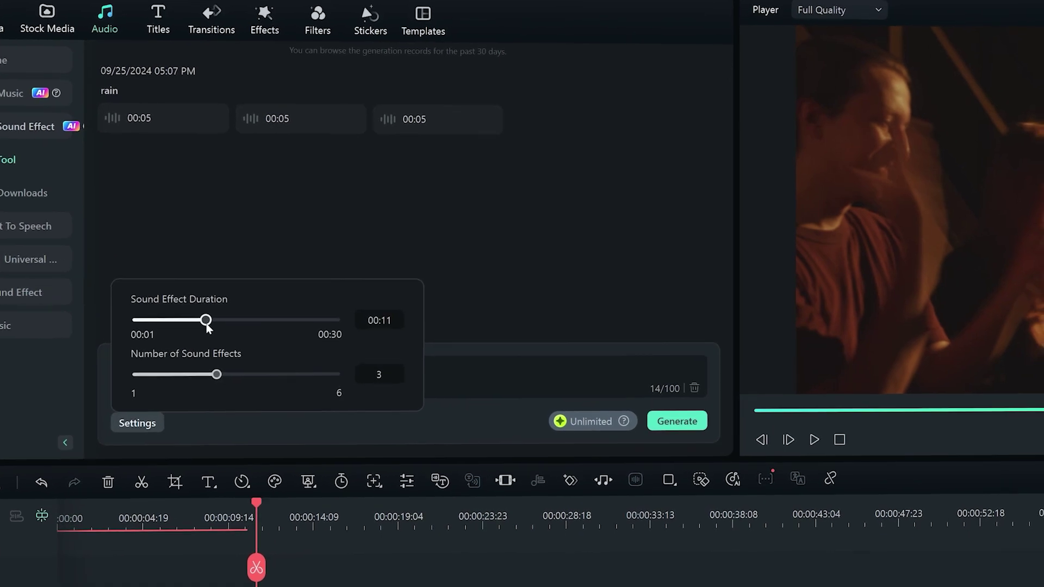
left_click_drag(216, 374, 299, 374)
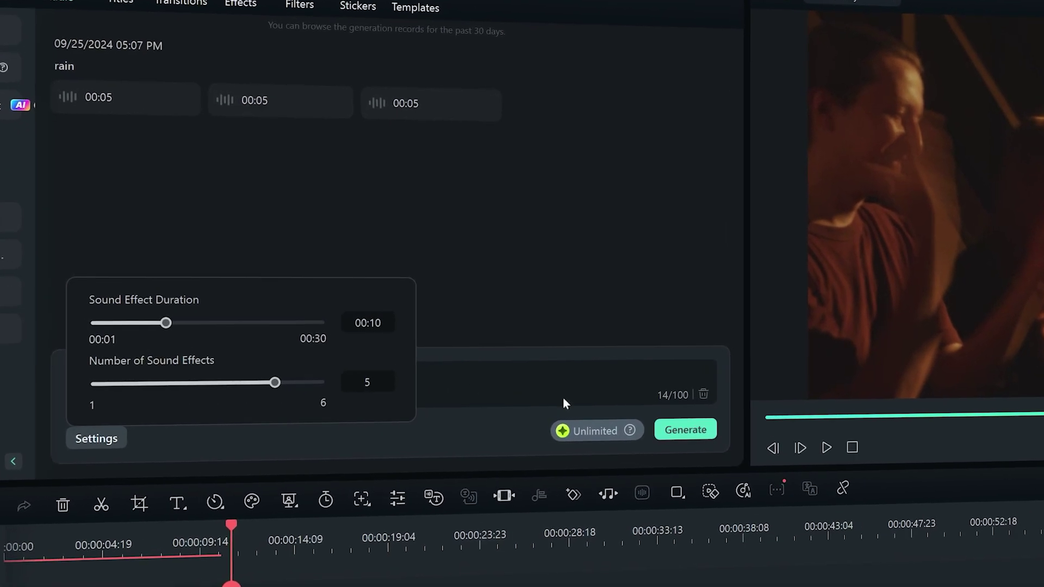
left_click(686, 430)
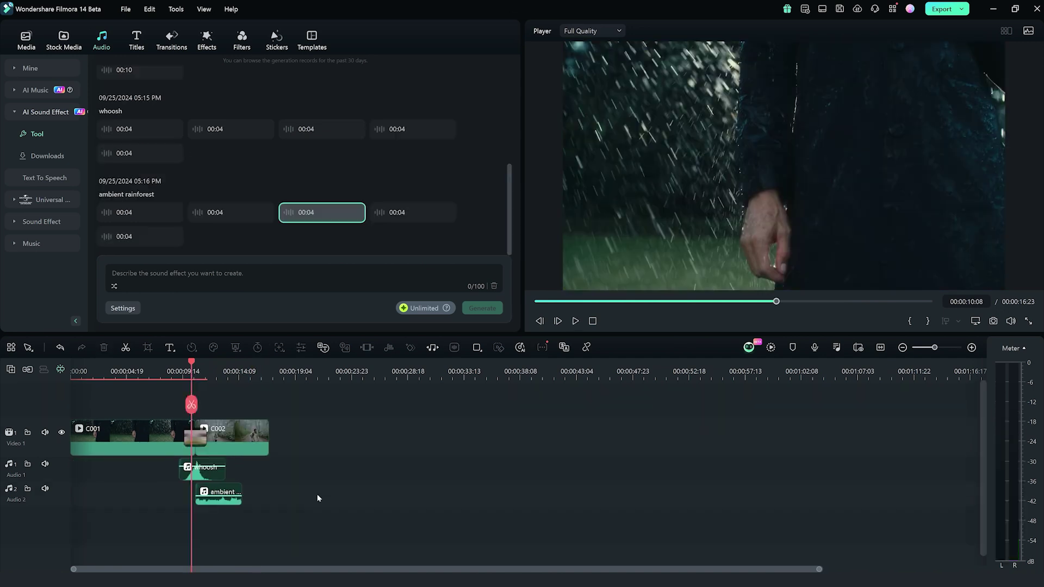
key("space")
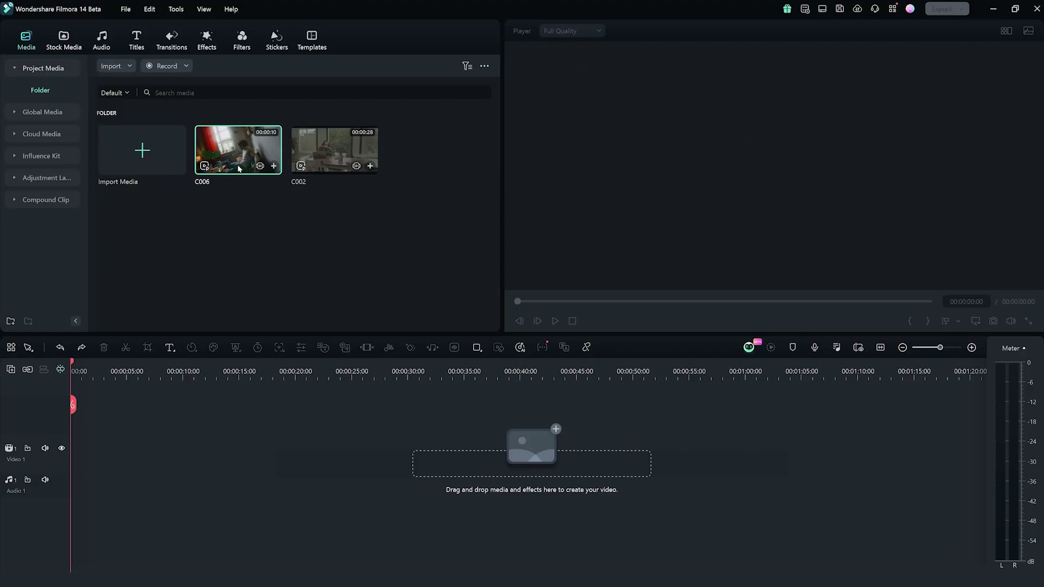
Place the room footage on the timeline and bring up its Color adjustments.
left_click_drag(236, 149, 82, 464)
double_click(83, 465)
left_click(107, 32)
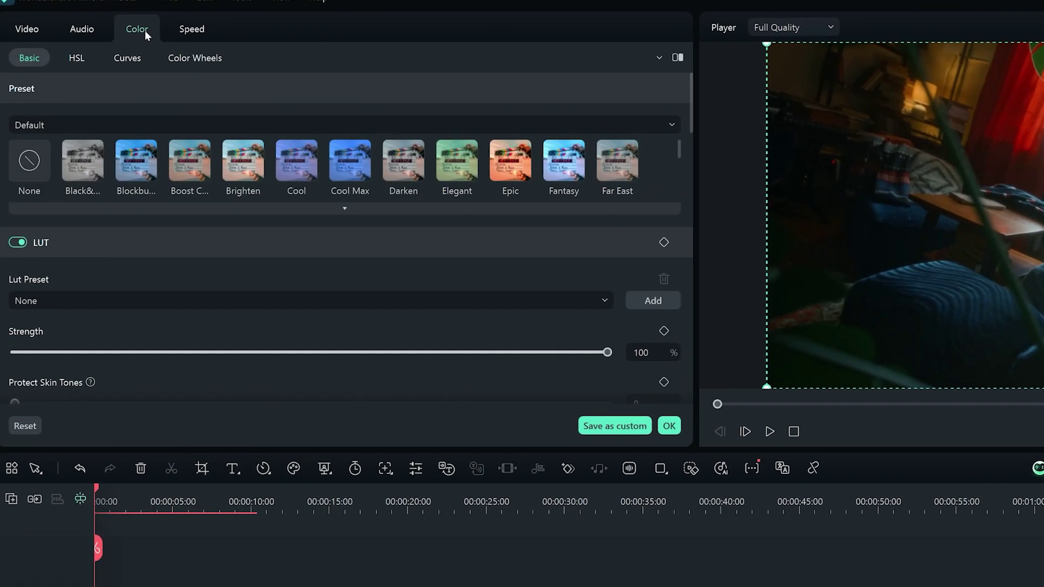
left_click(627, 100)
scroll(582, 173, "down", 3)
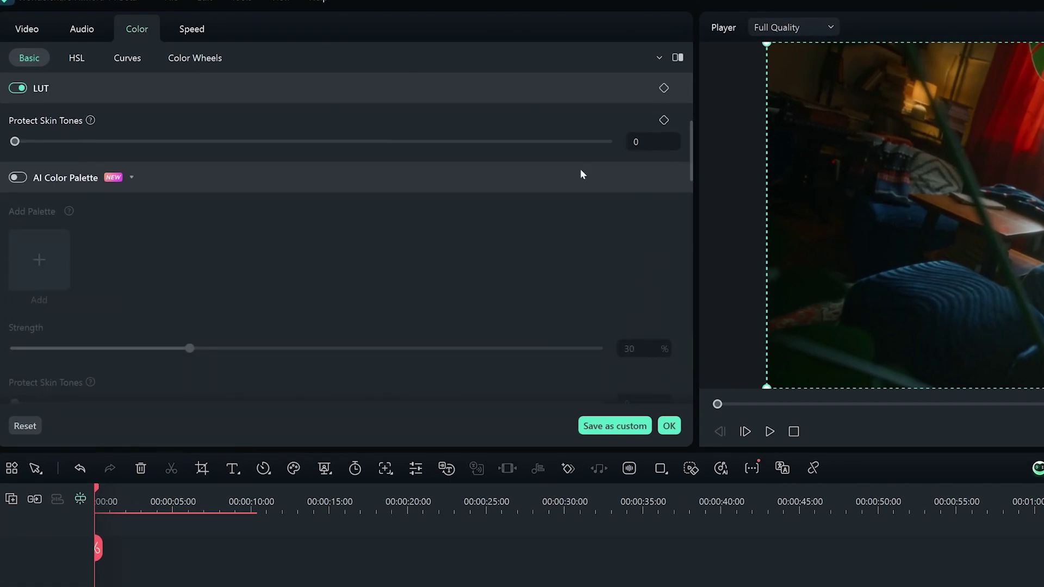
Match the clip to a local reference image with AI Color Palette, saved as My Palette1 at 71%.
left_click(18, 179)
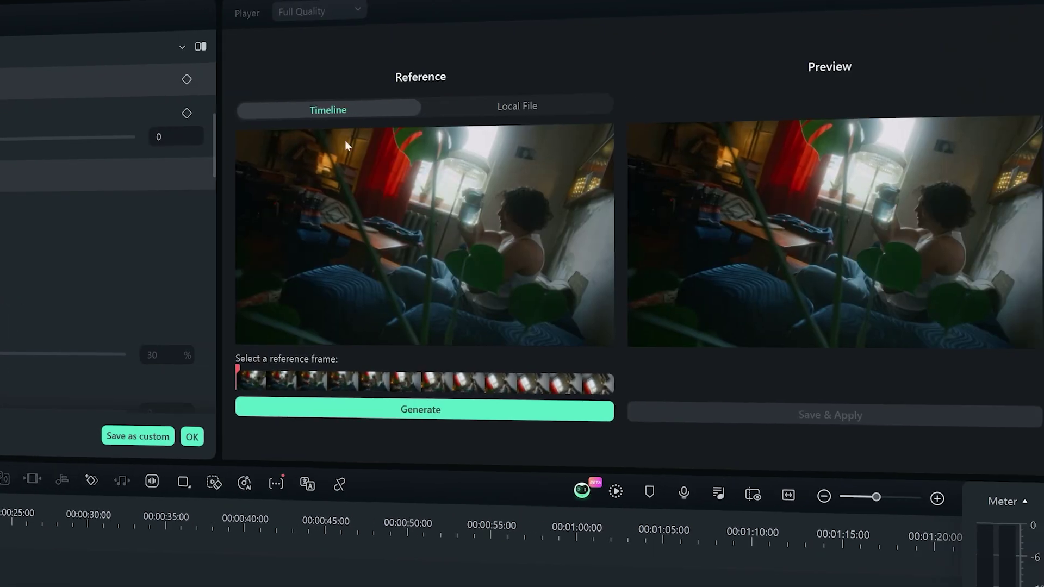
left_click(452, 113)
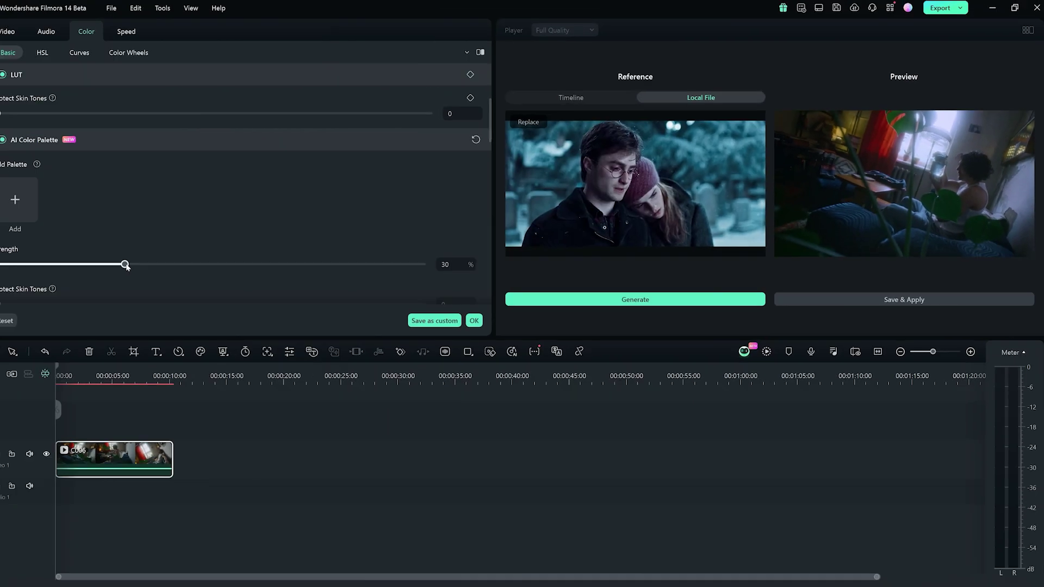
left_click(916, 296)
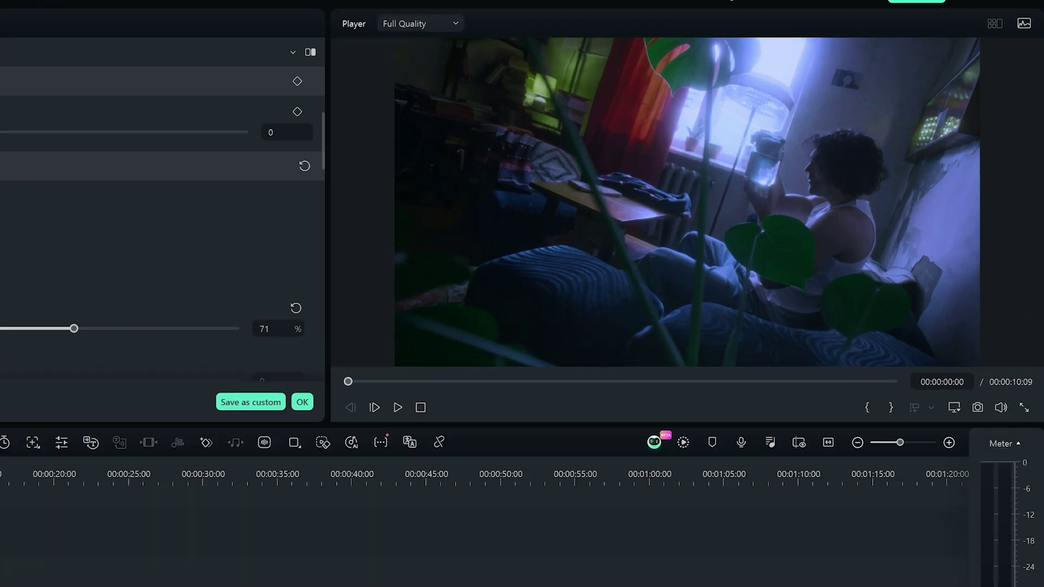
key("space")
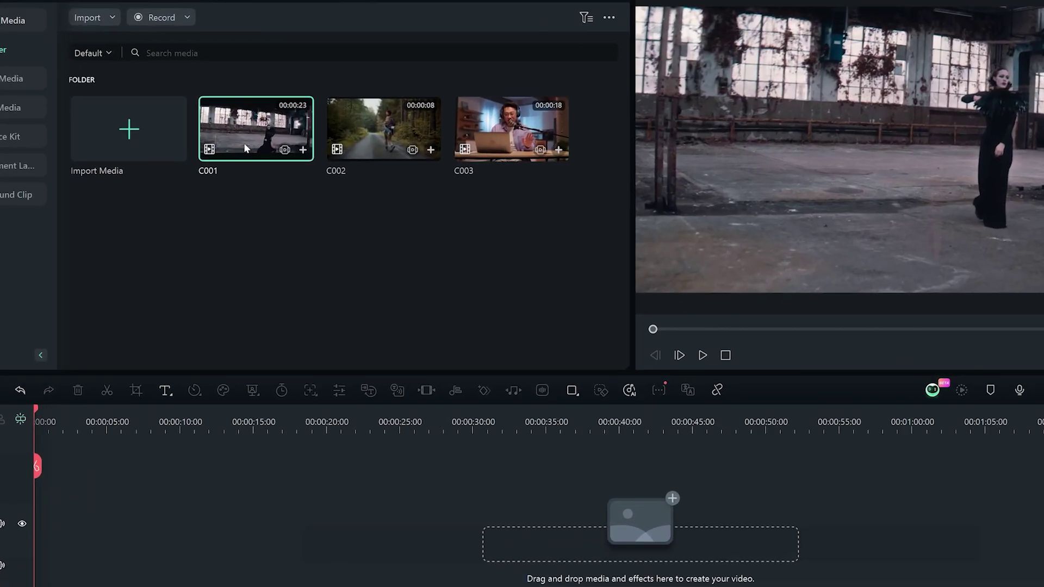
Auto Reframe C001 to 9:16 with Fast motion speed, then preview the vertical result.
right_click(230, 161)
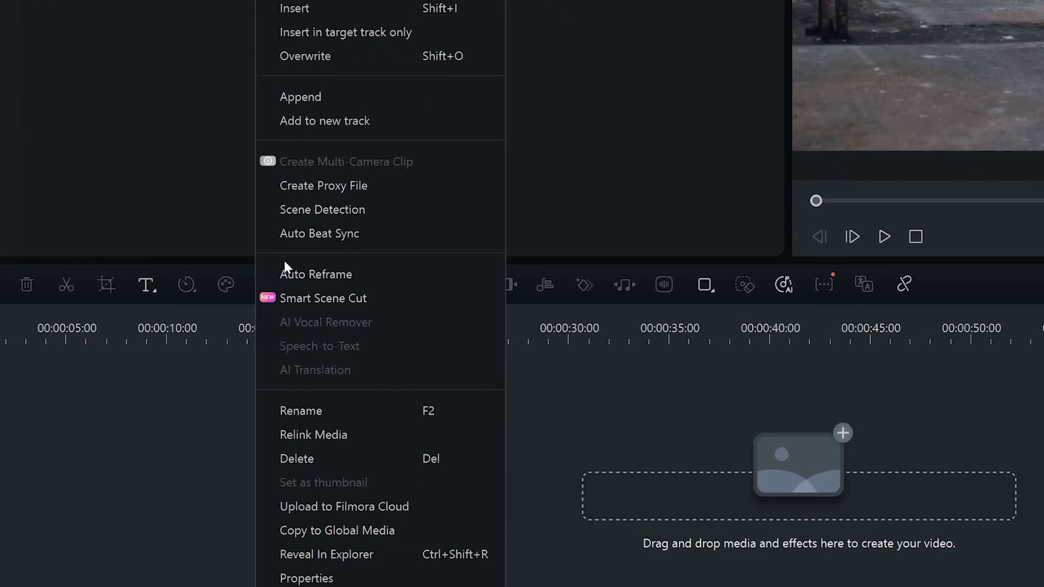
left_click(283, 334)
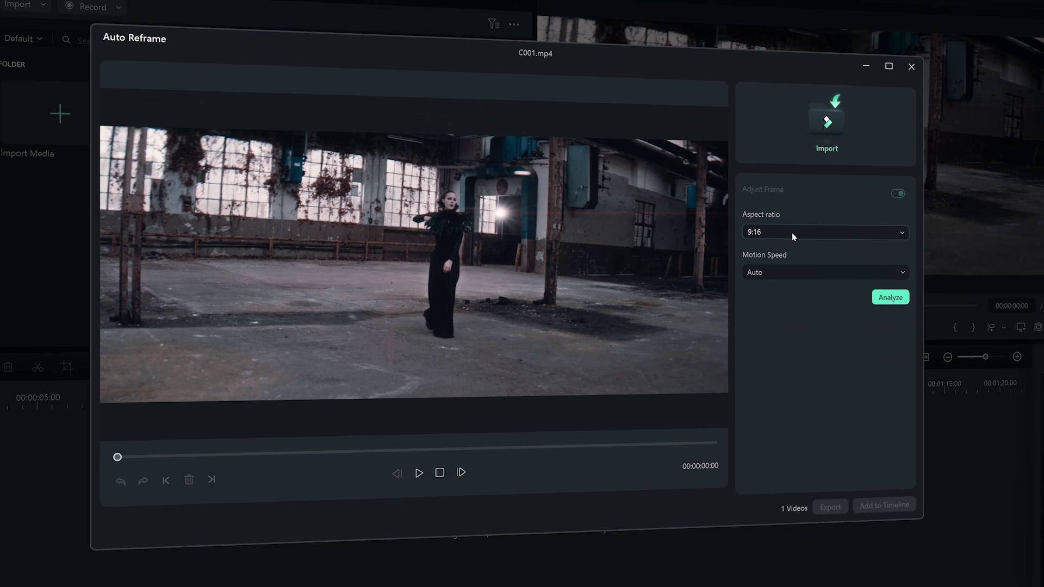
left_click(792, 231)
left_click(772, 258)
left_click(768, 275)
left_click(785, 298)
left_click(901, 297)
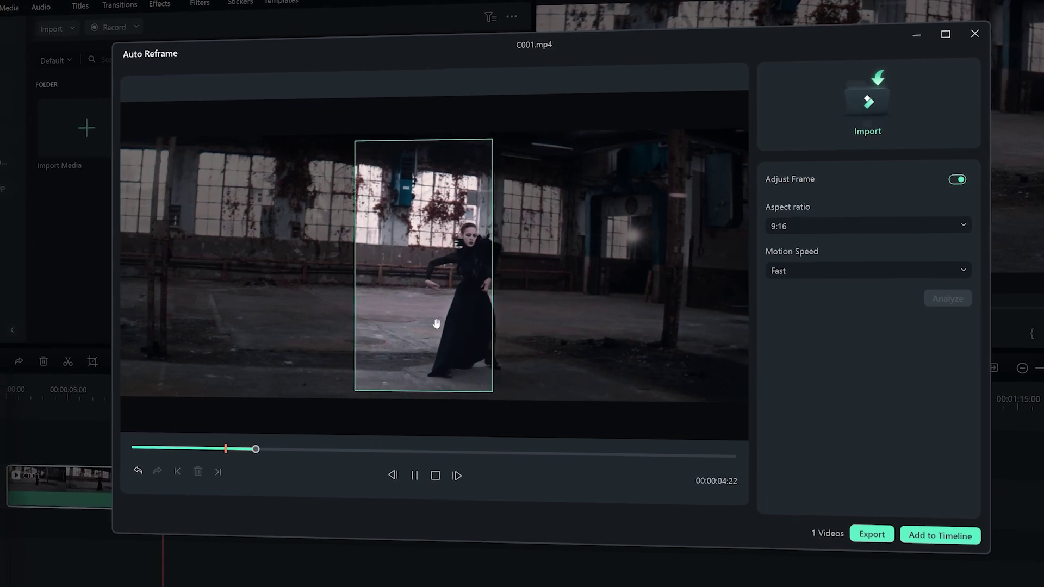
key("space")
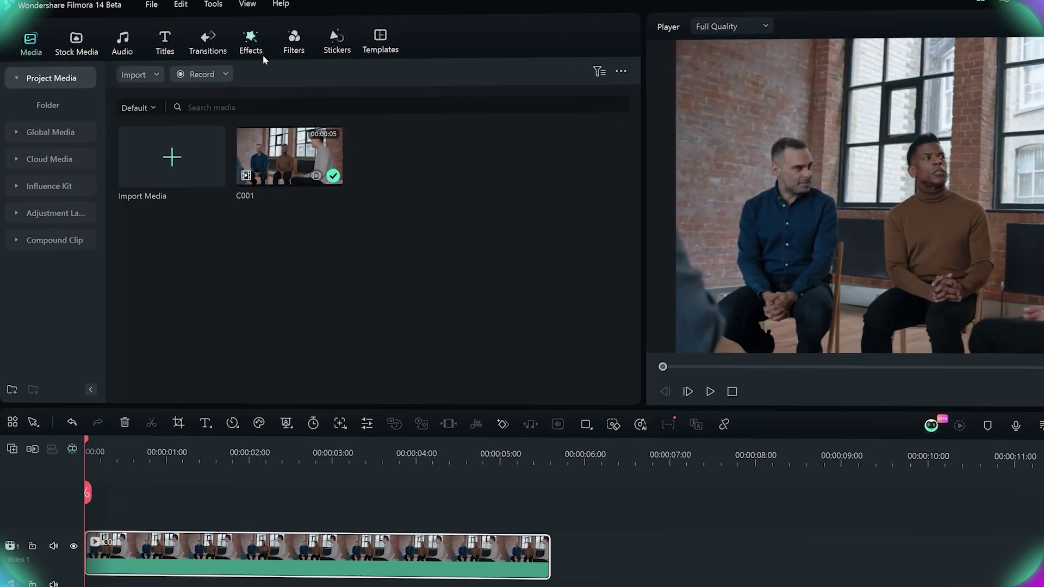
Apply AI Classic Mosaic from Body Effects, limited to the middle man's face in the brown turtleneck.
left_click(259, 48)
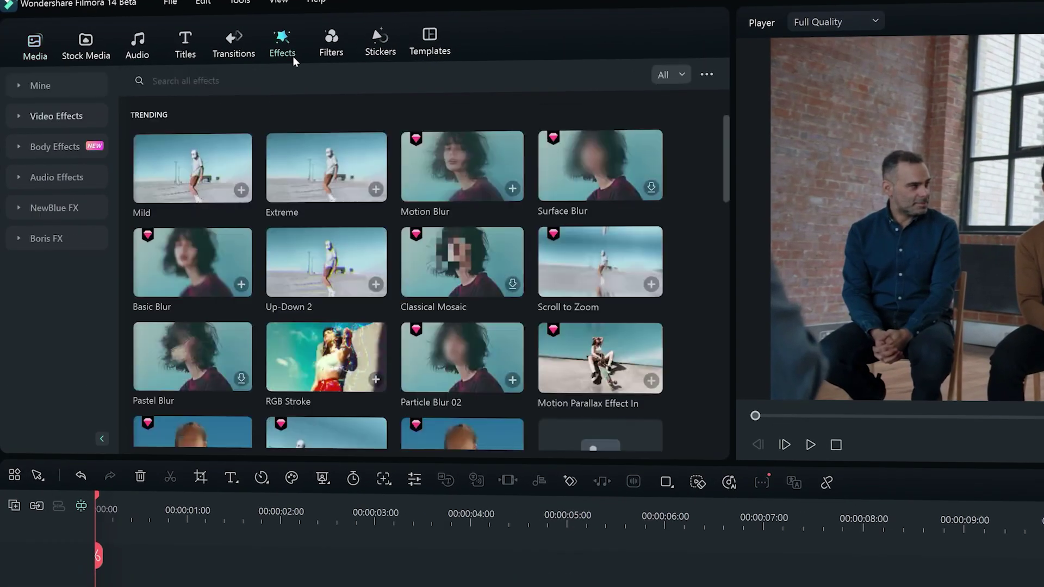
left_click(83, 146)
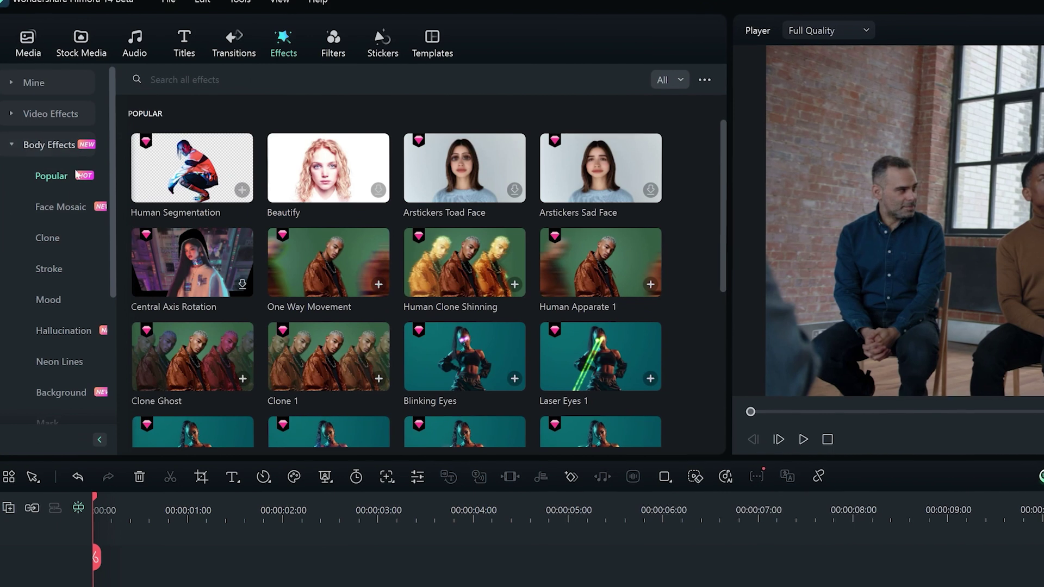
left_click(65, 207)
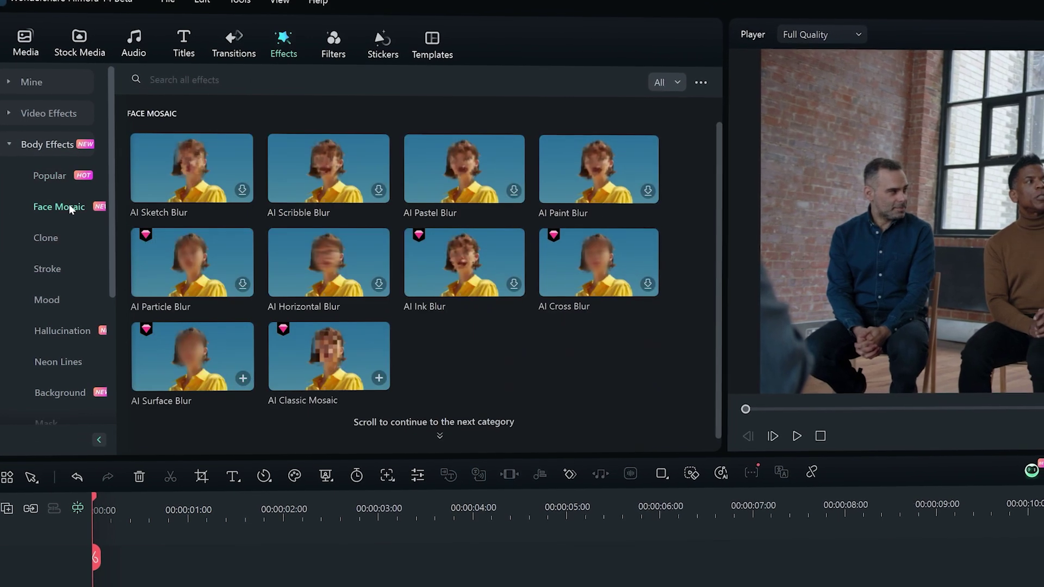
left_click(377, 378)
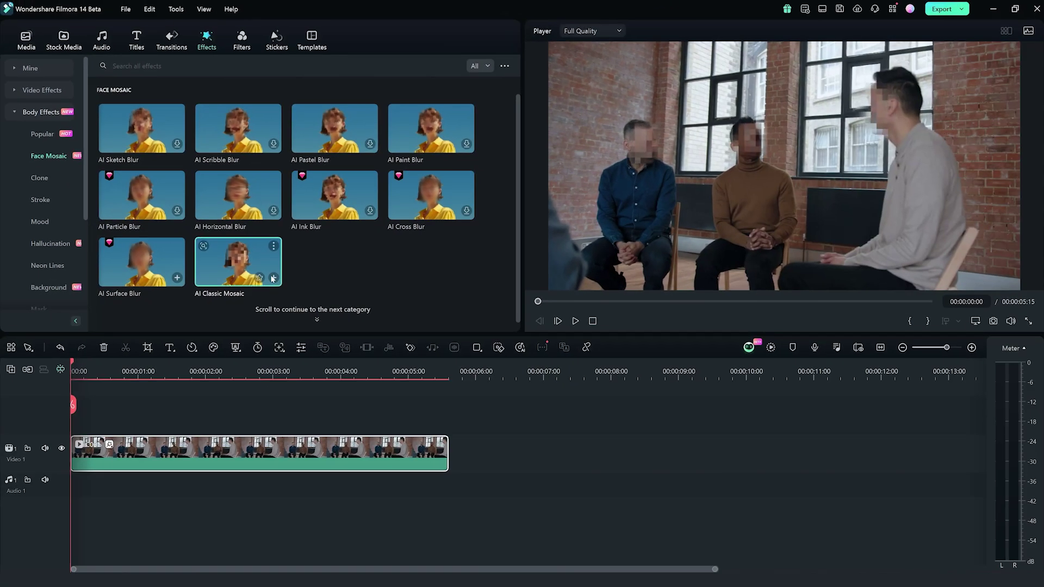
double_click(258, 456)
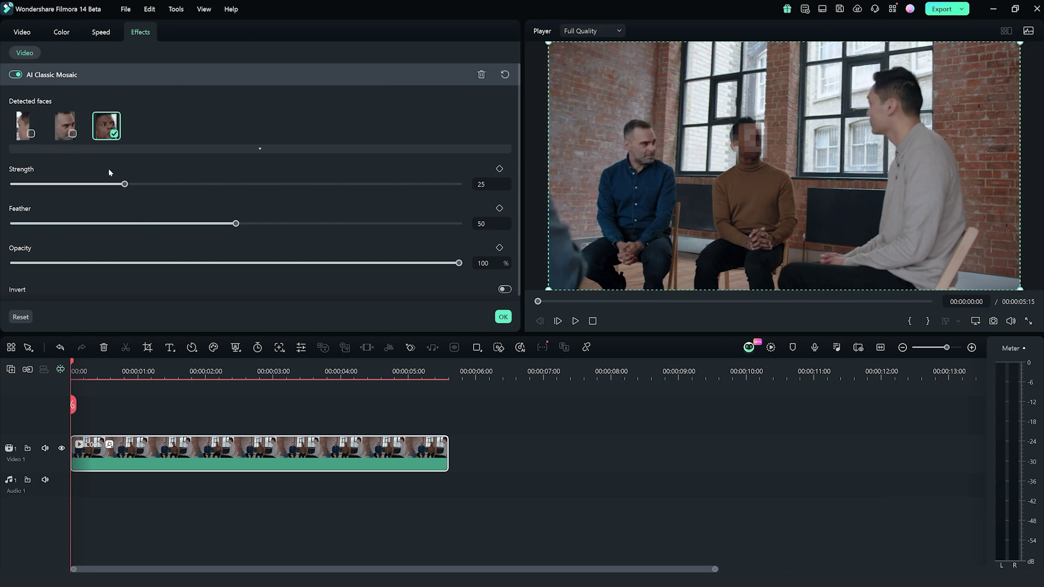
left_click(503, 317)
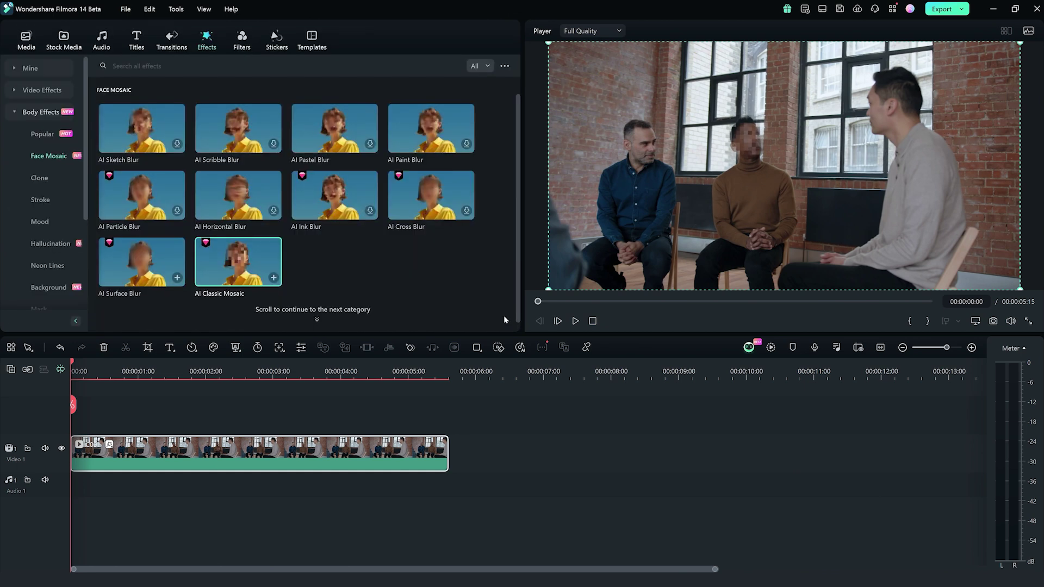